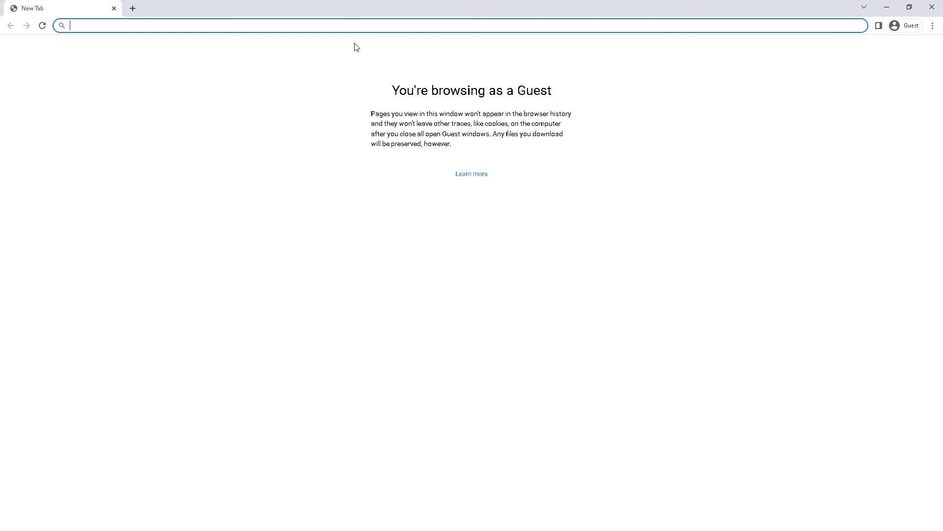
- Search for 'optifine 1.18.2' from the address bar of a Chrome guest tab
text(op)
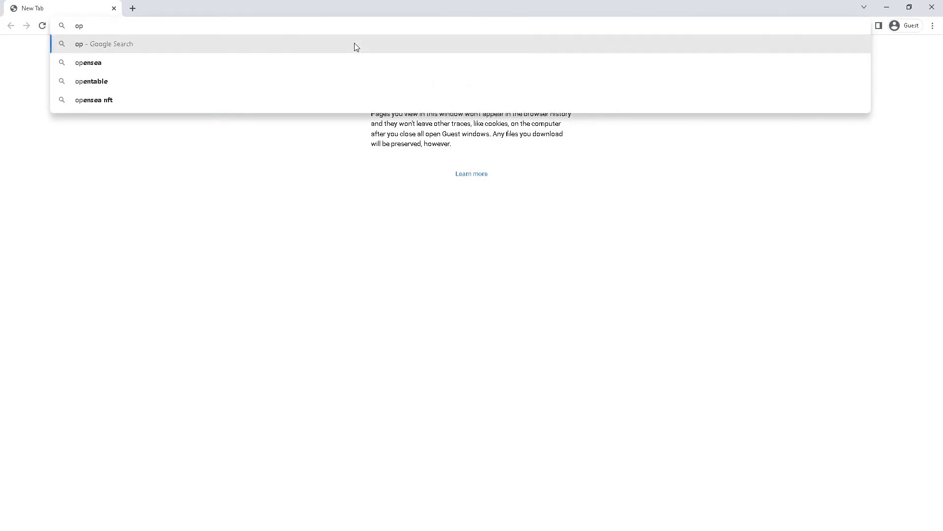
text(tifine 1)
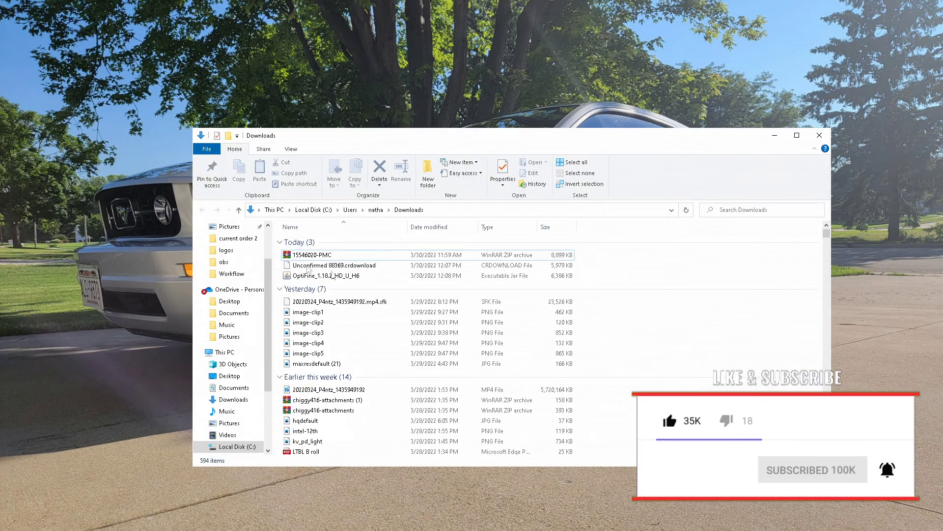
- Select the downloaded OptiFine_1.18.2_HD_U_H6 installer jar in Downloads
click(315, 275)
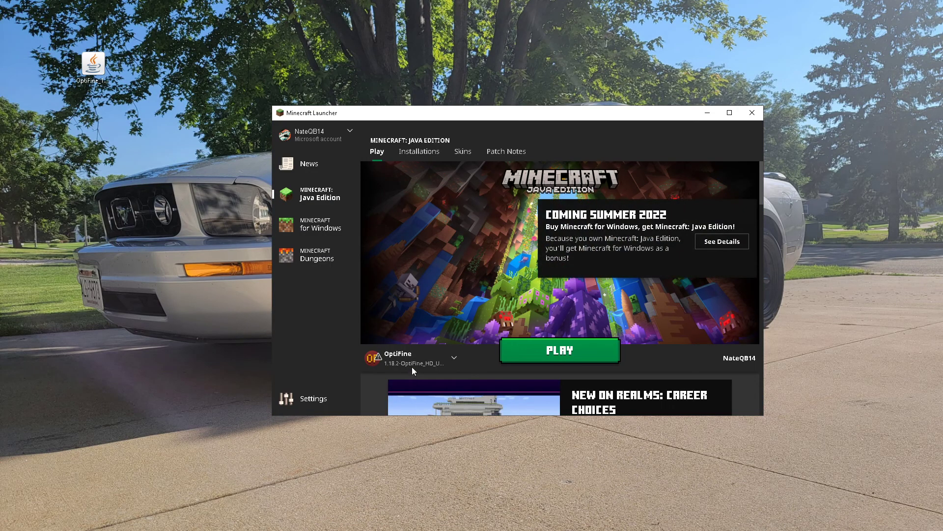
- Launch the Latest release 1.18.2 installation to its title screen, then quit the game
click(414, 355)
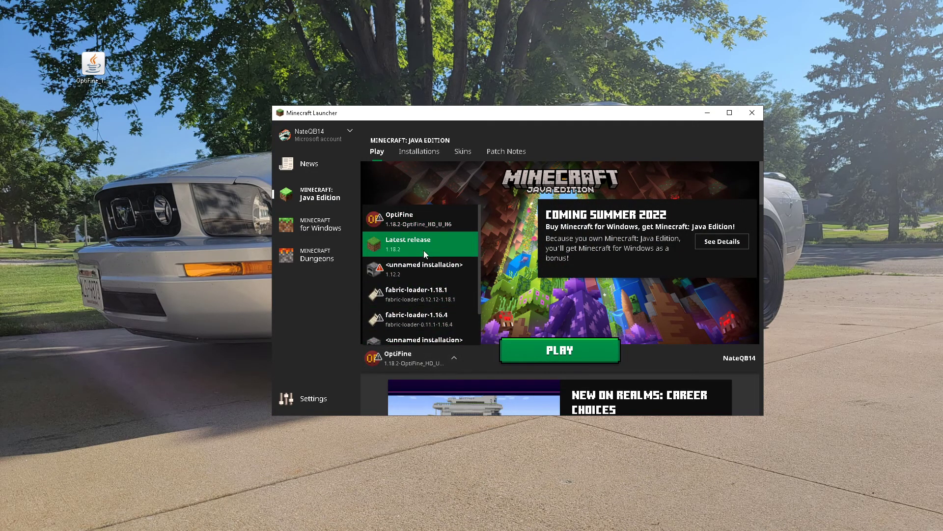
click(424, 251)
click(524, 354)
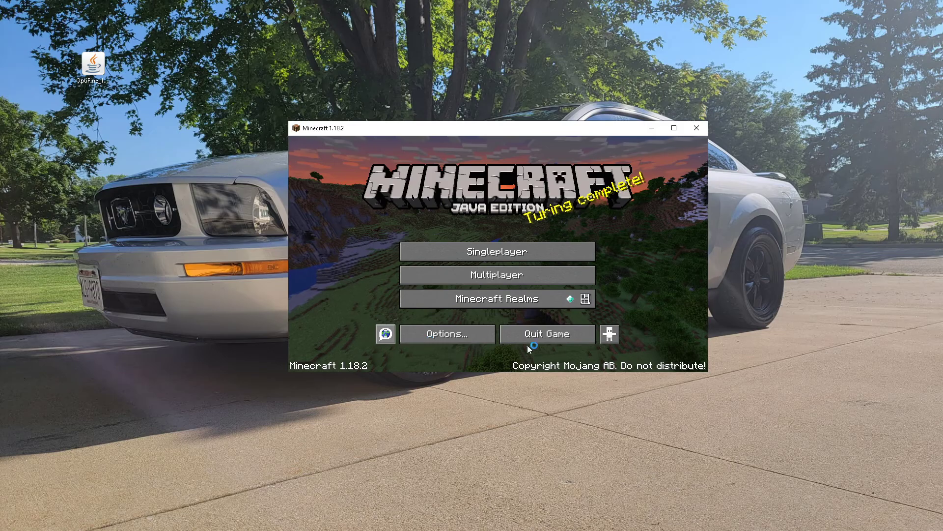
click(538, 337)
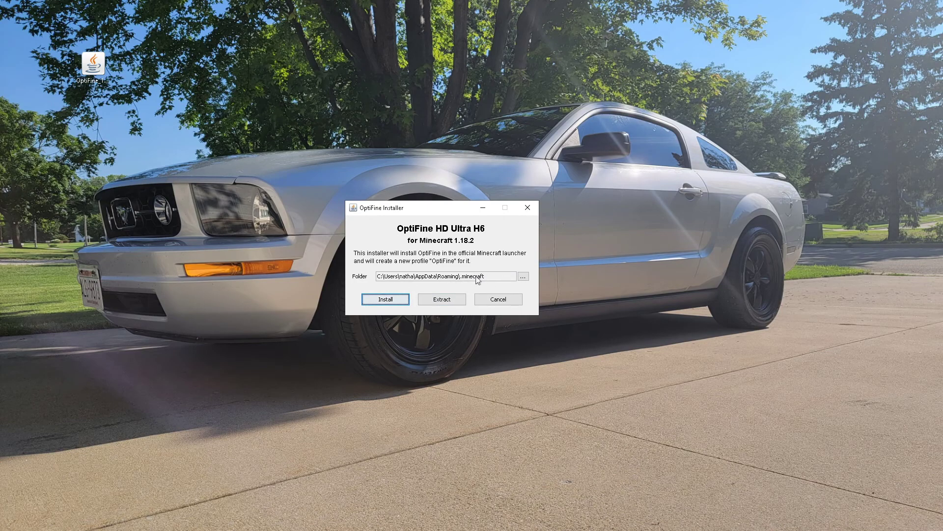
- Install OptiFine HD Ultra H6 for 1.18.2 into the Minecraft folder
click(388, 304)
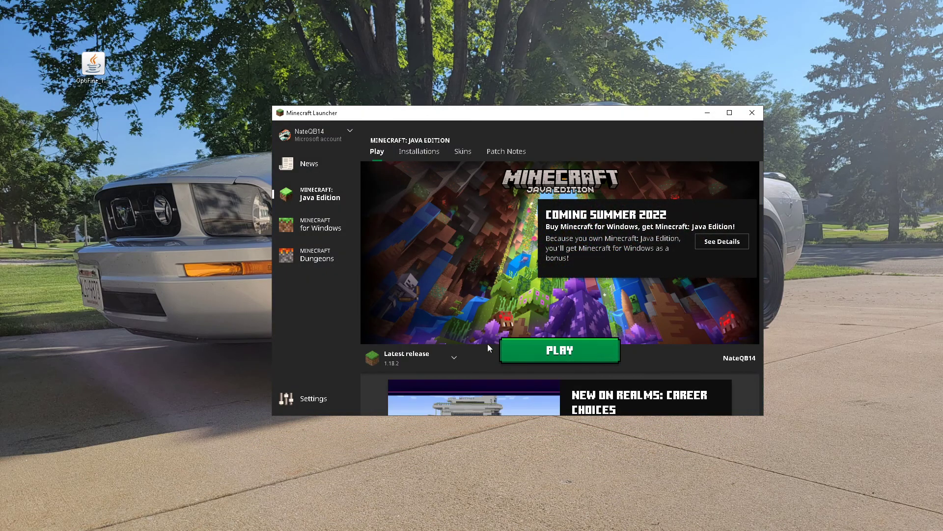
- Select the OptiFine 1.18.2 installation in the launcher and start it with PLAY
click(438, 353)
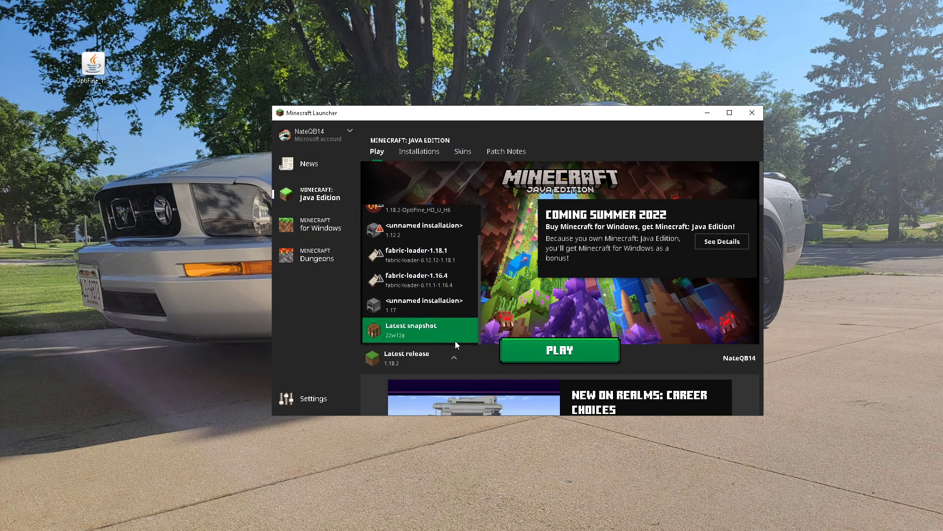
click(405, 249)
mouse_move(404, 366)
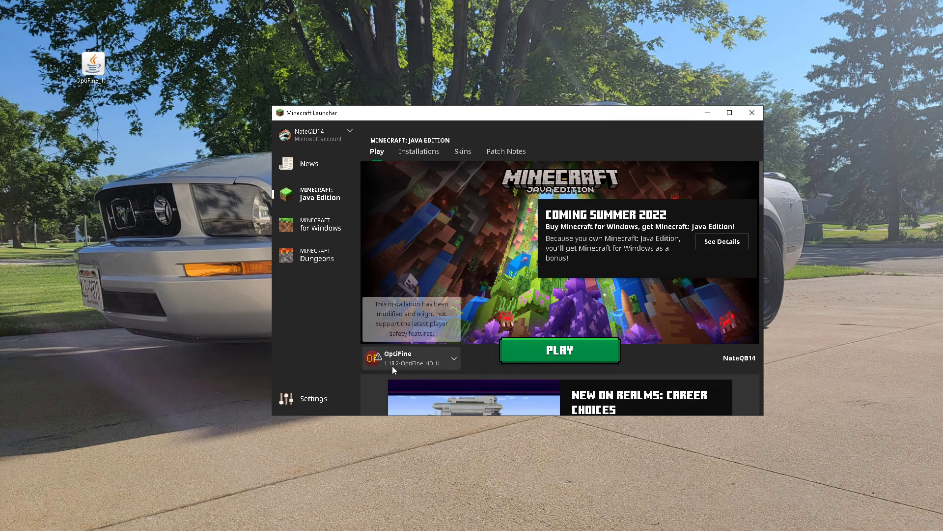
click(566, 356)
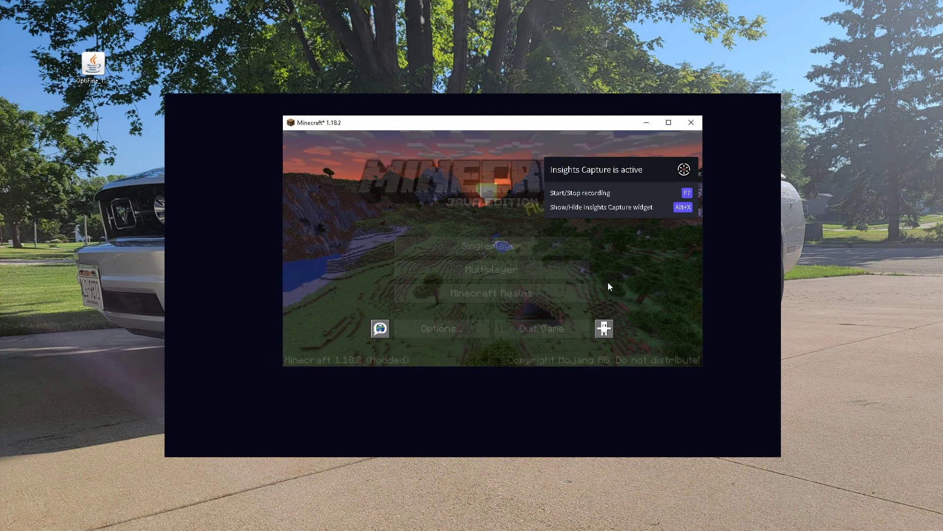
- Maximize the game window and load the крутак singleplayer world
click(773, 103)
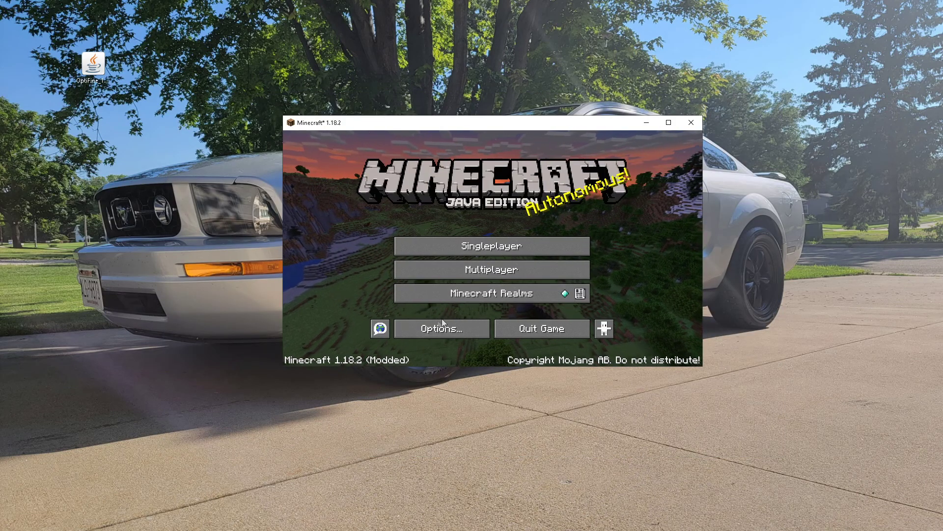
click(668, 122)
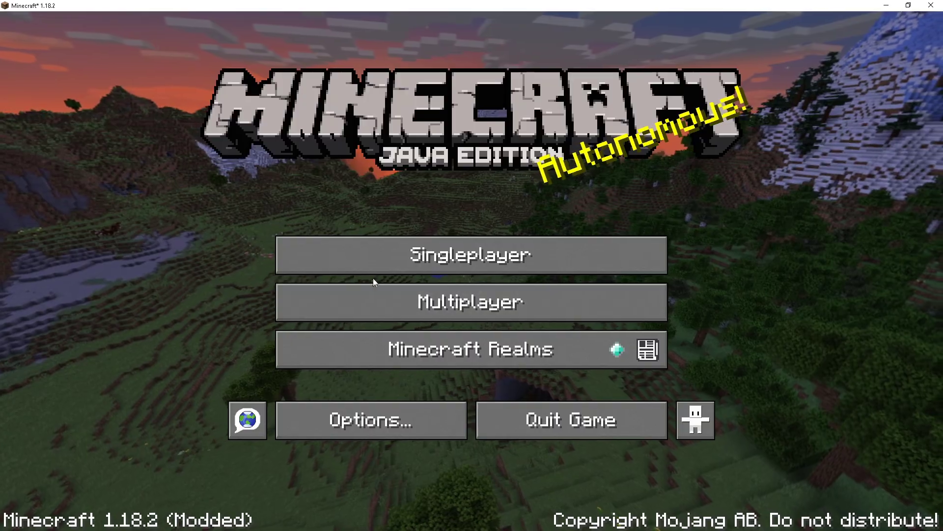
click(372, 269)
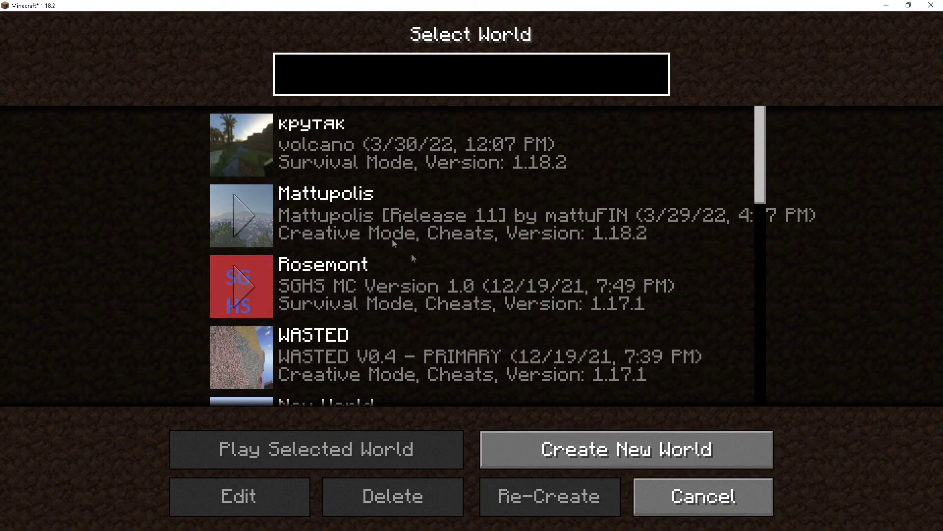
click(332, 155)
click(338, 449)
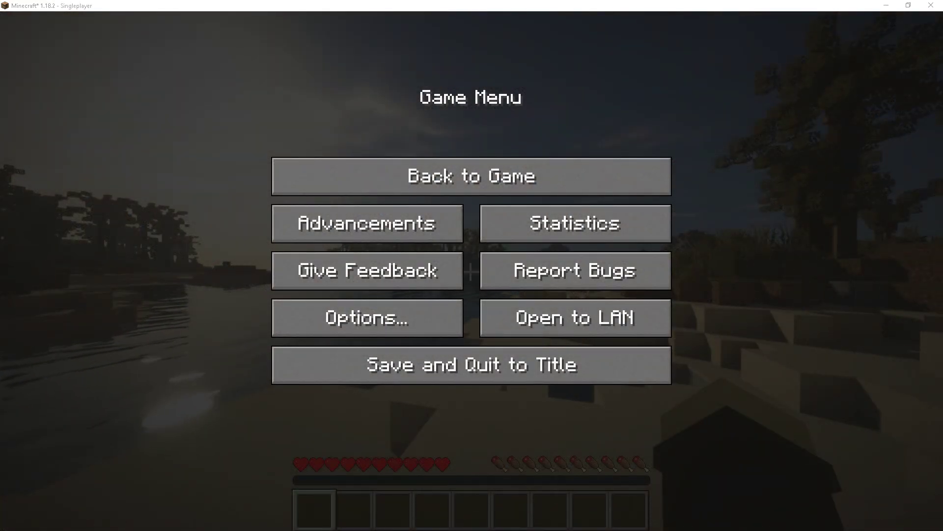
- Resume play, walk forward across the beach, then pause and open Options
click(469, 192)
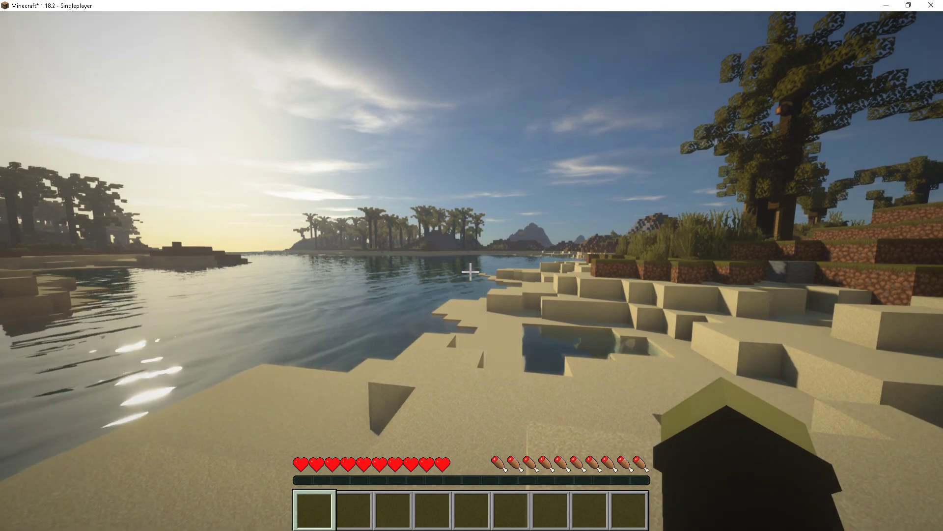
key(w)
key(Escape)
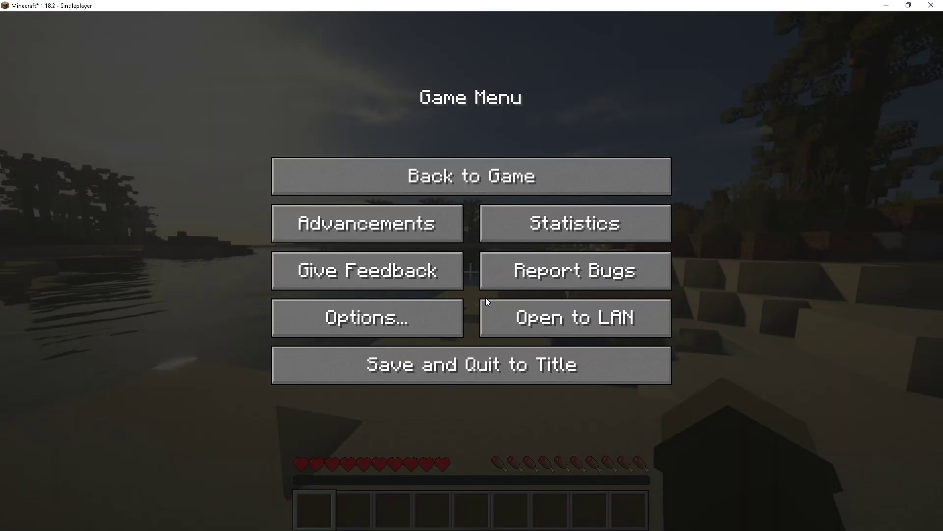
click(435, 316)
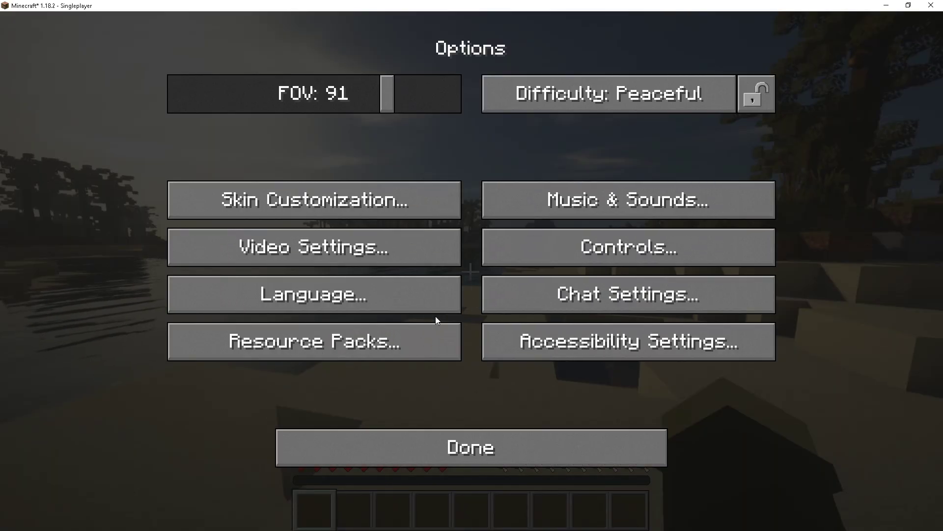
click(531, 243)
click(519, 112)
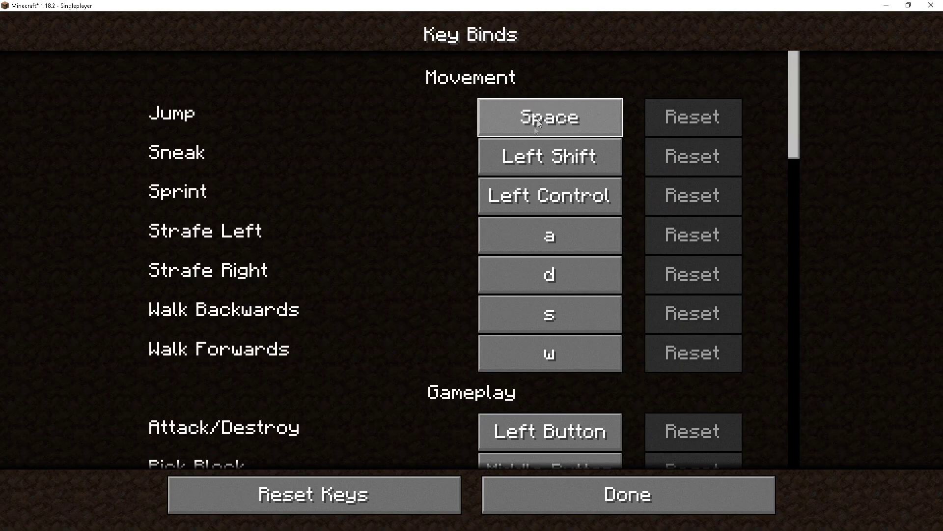
scroll(415, 249, down, 15)
scroll(339, 221, down, 20)
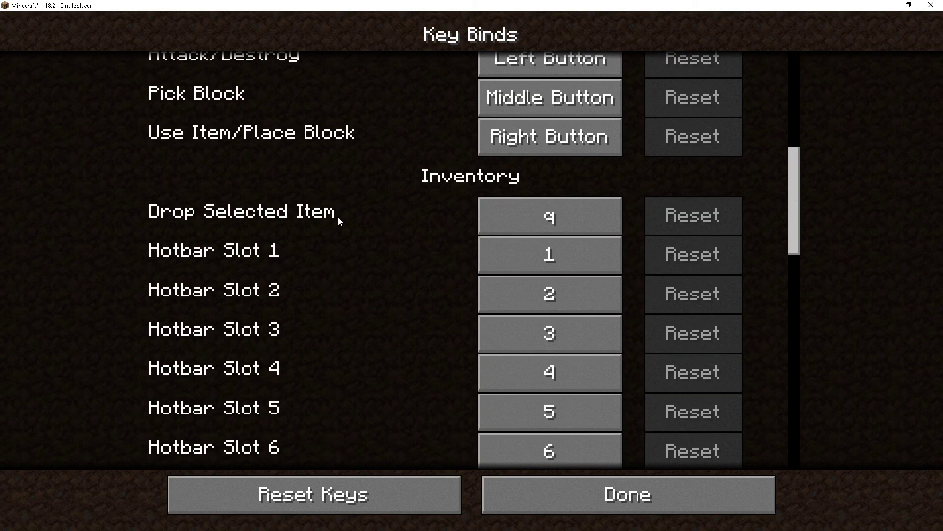
scroll(340, 216, down, 11)
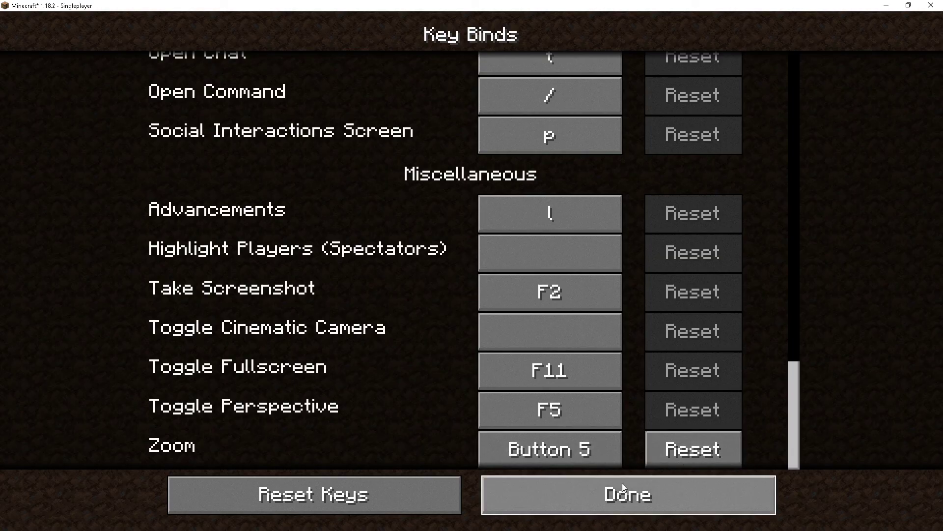
click(639, 484)
key(Escape)
click(533, 442)
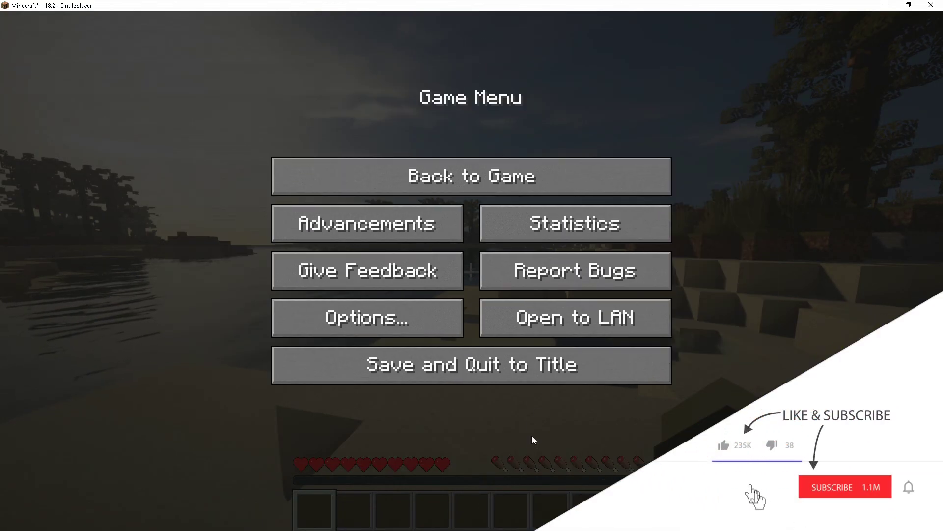
key(Escape)
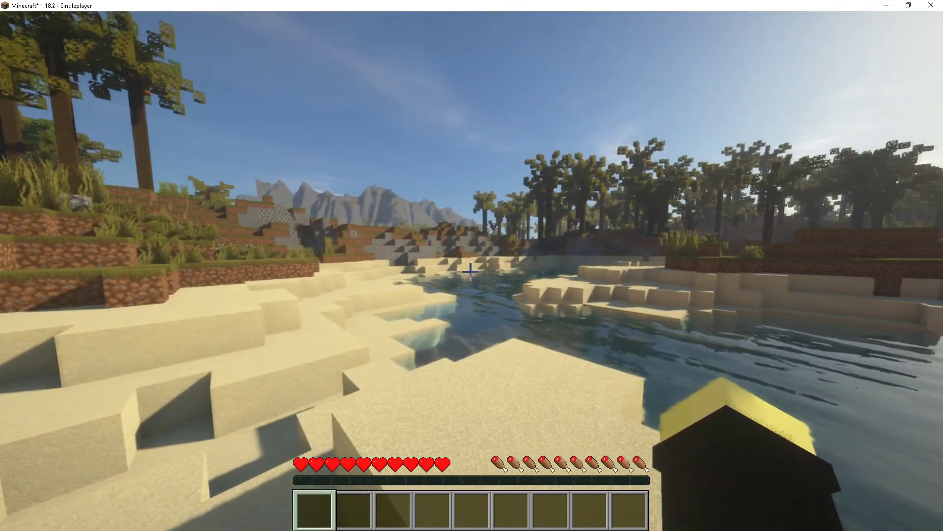
- Switch the camera to front-facing third-person view with F5
key(F5)
key(F5)
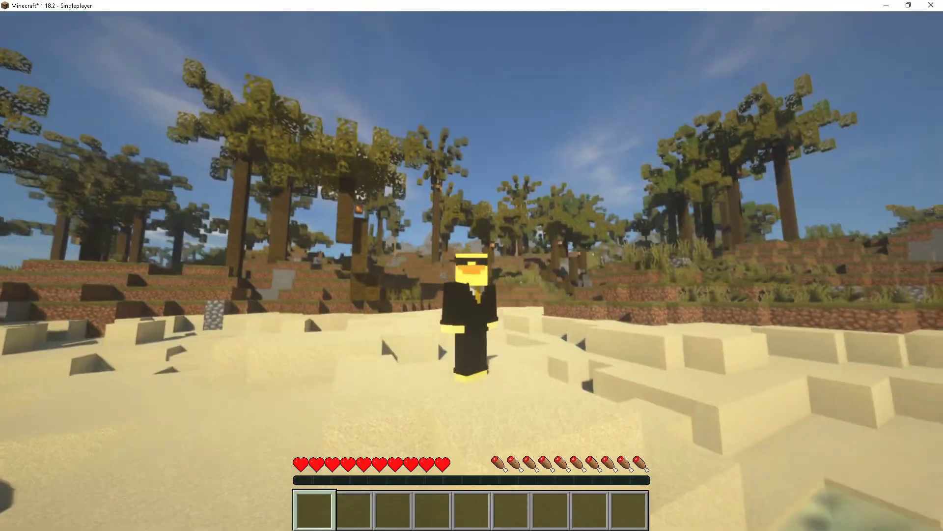